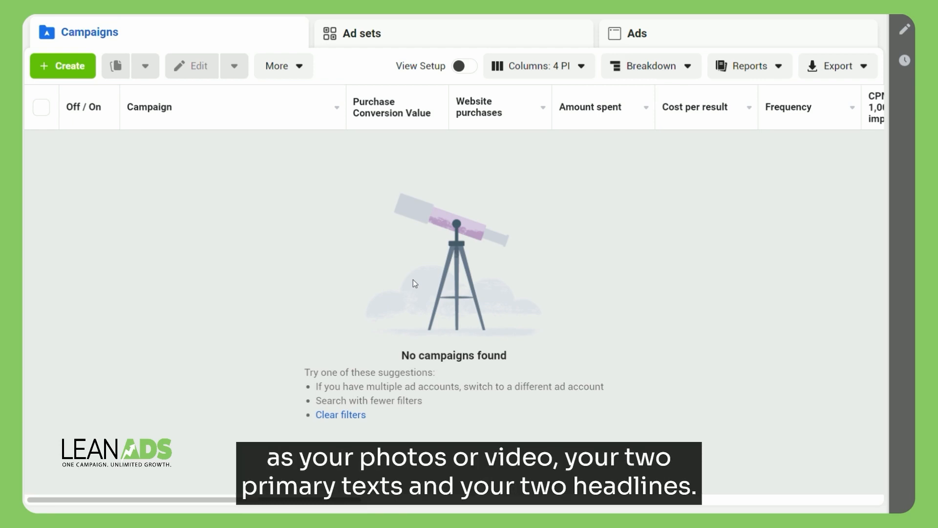
Create a new campaign with the Sales objective using the Manual sales campaign setup.
left_click(70, 75)
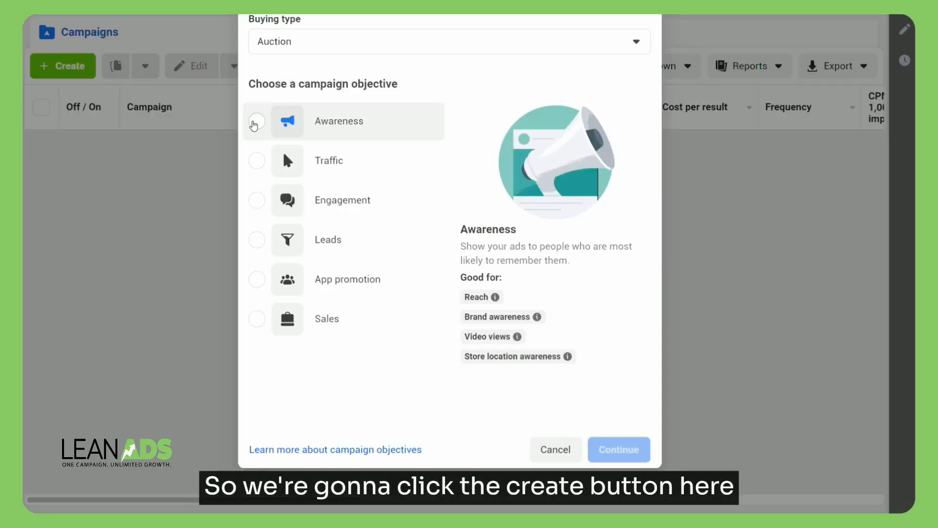
left_click(327, 318)
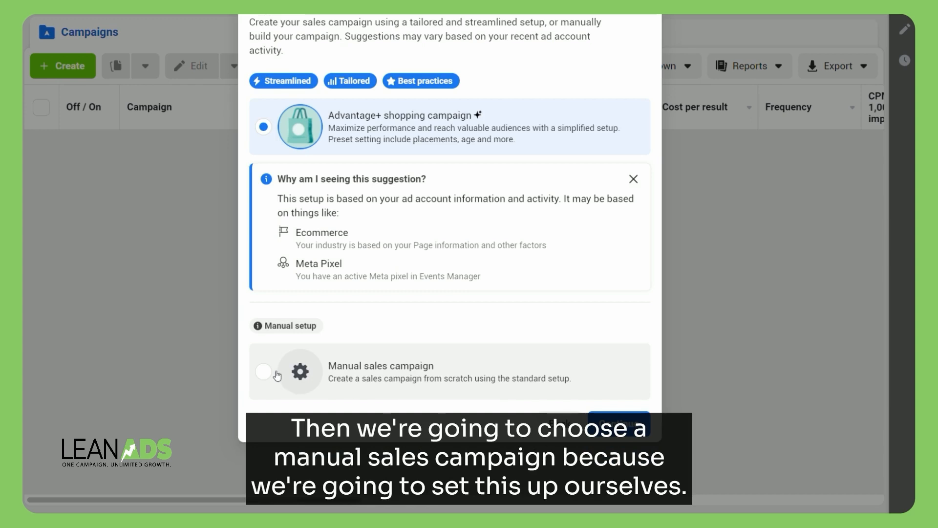
left_click(265, 373)
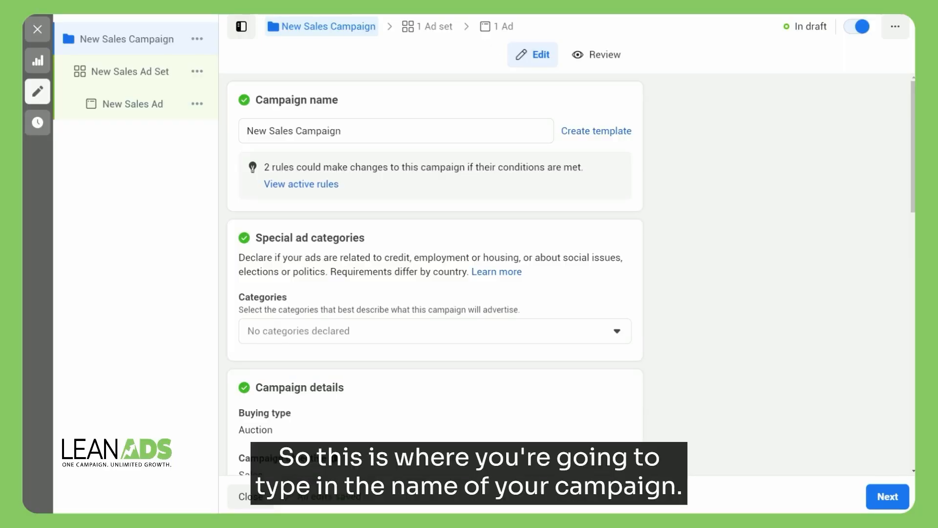
Name the campaign "Outdoor Watches".
triple_click(477, 132)
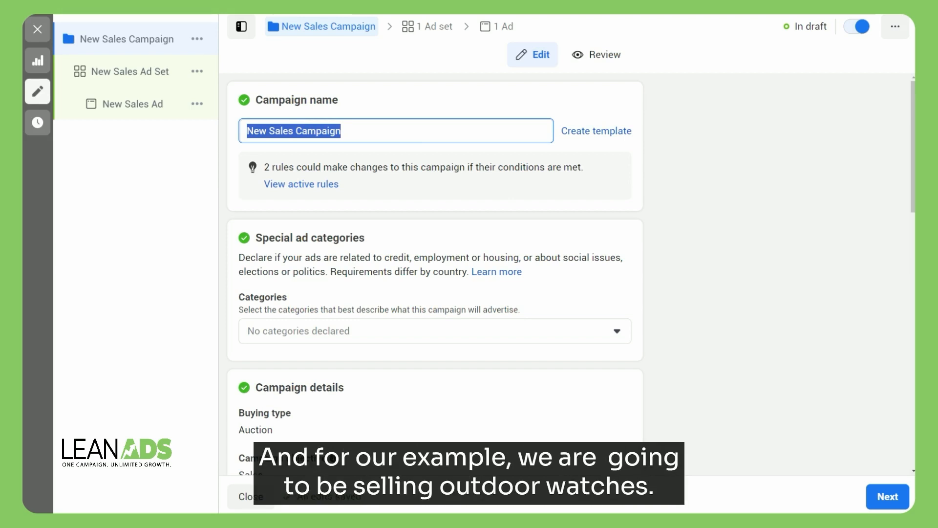
key("BackSpace")
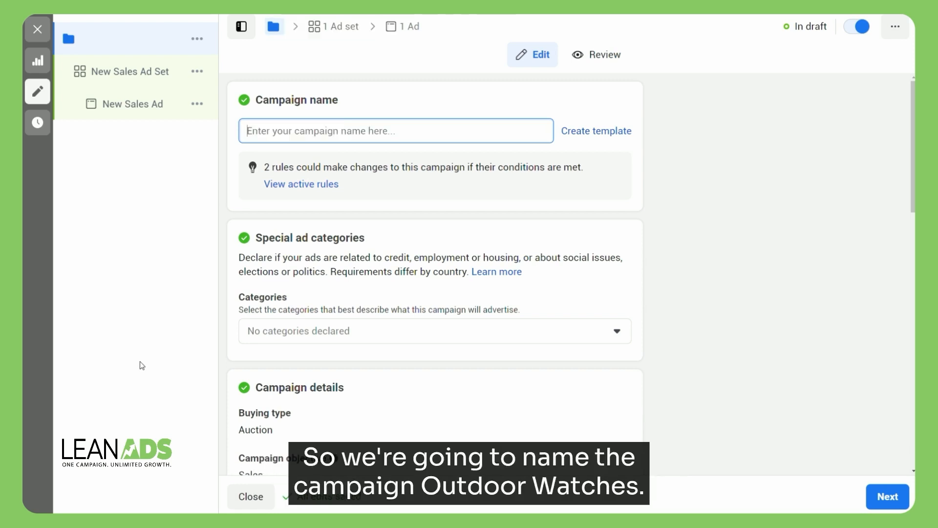
type("Outdoor W")
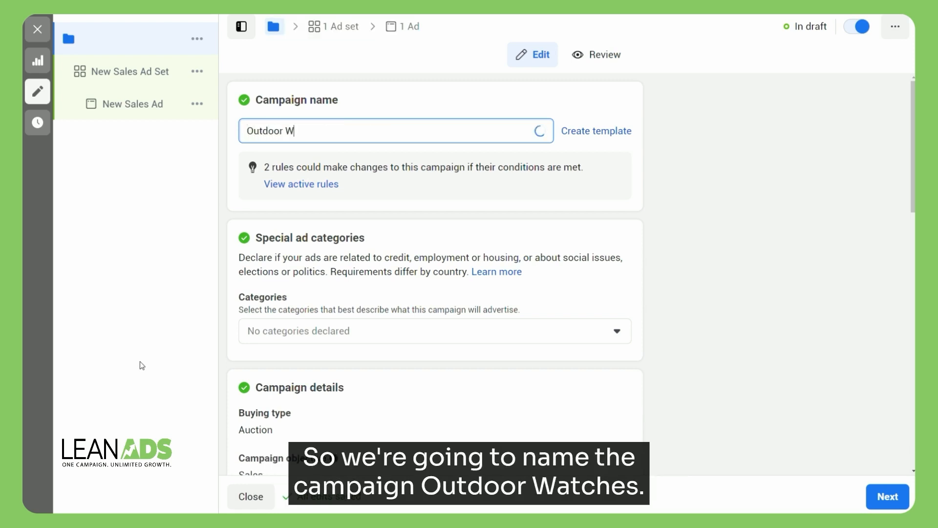
type("atches")
Review the special ad categories without declaring any, and turn off catalog use for the campaign.
scroll(671, 198, "down", 3)
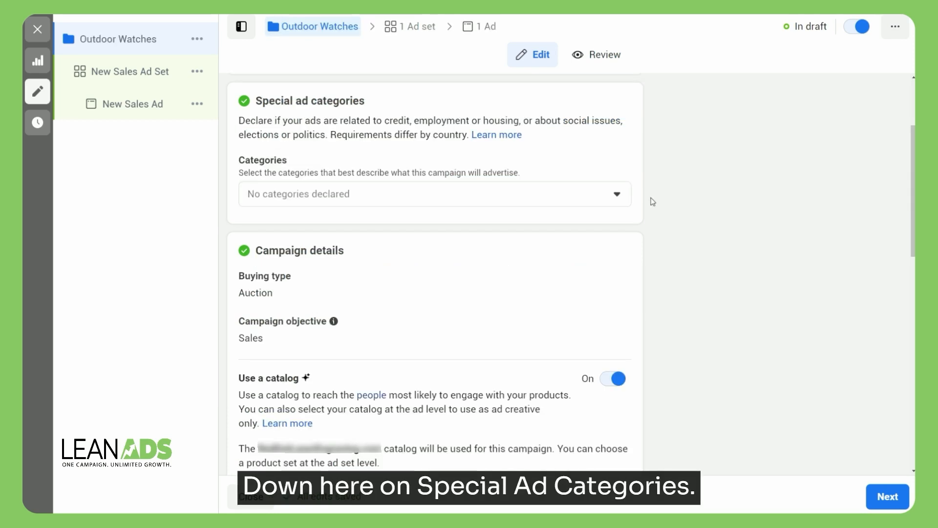
left_click(614, 195)
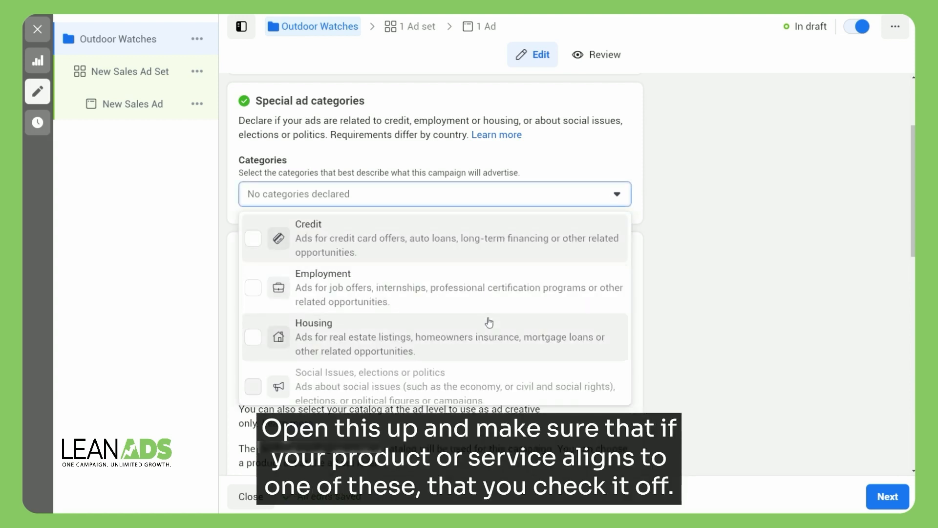
mouse_move(482, 388)
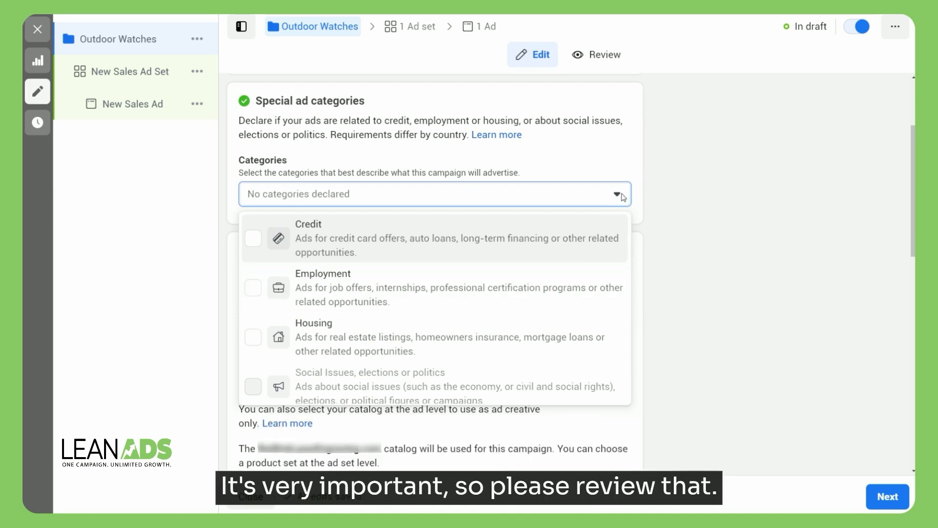
left_click(619, 195)
scroll(683, 244, "down", 3)
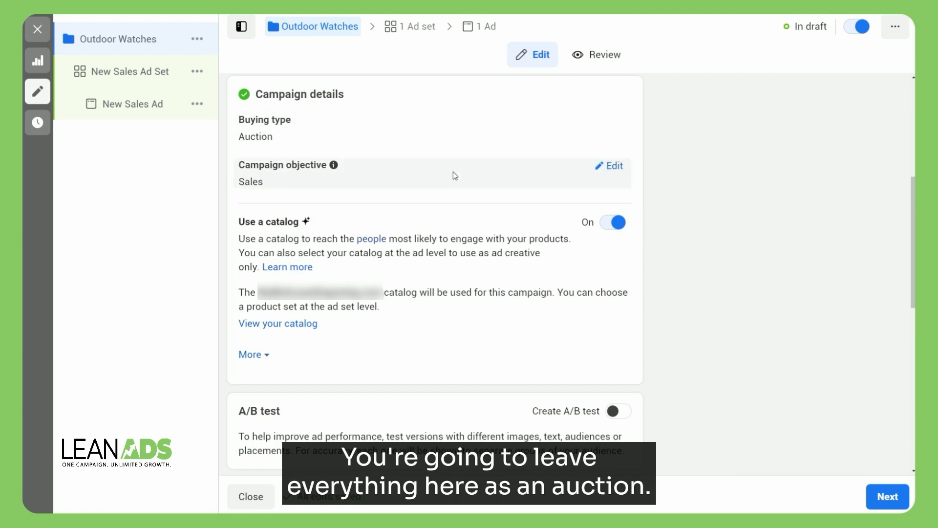
left_click(615, 224)
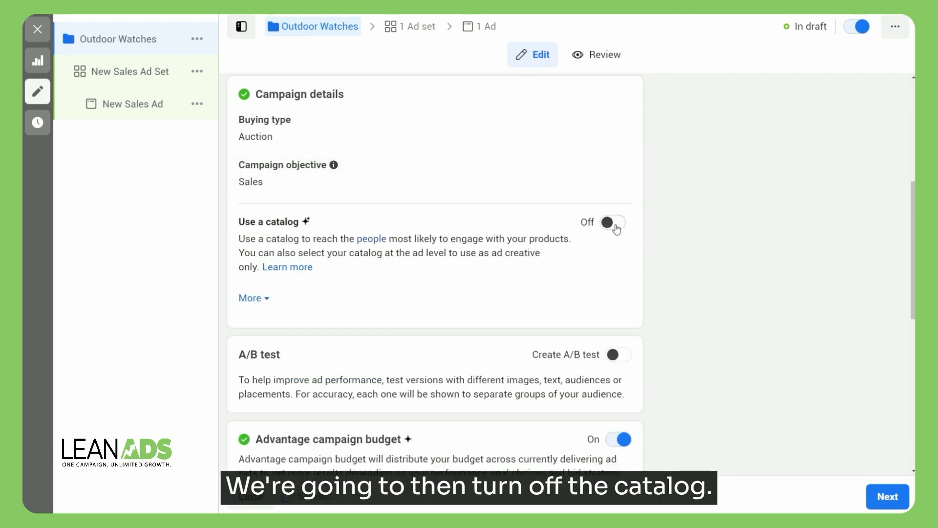
Set the campaign's daily budget to $10.00 and continue to the ad set.
scroll(674, 232, "down", 4)
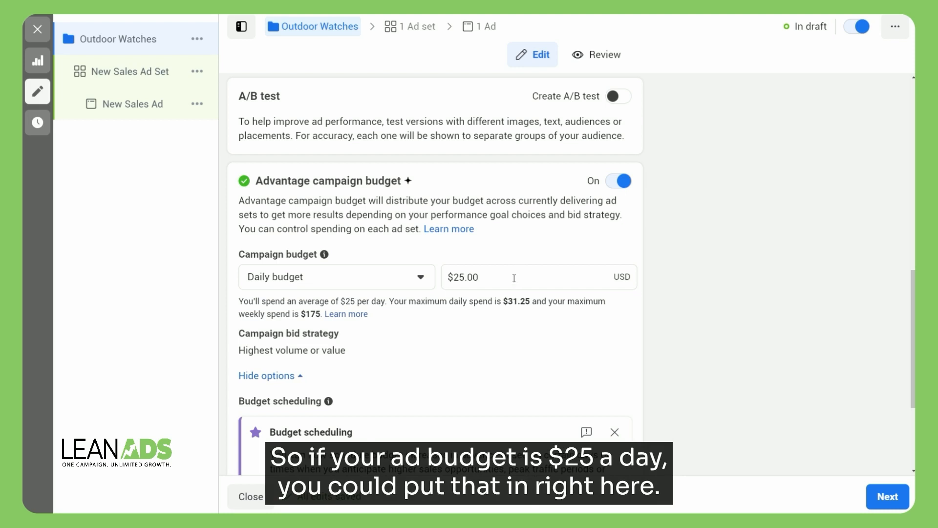
left_click_drag(514, 278, 361, 271)
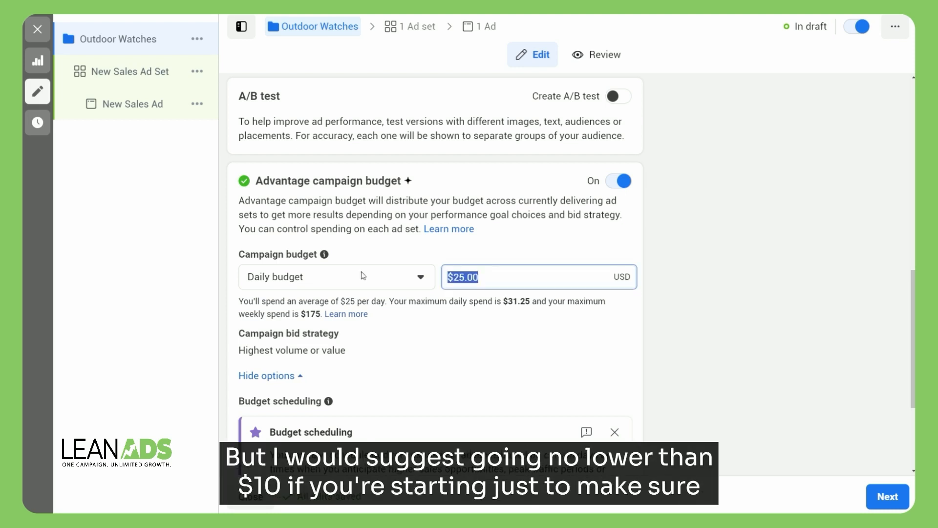
type("10")
left_click(719, 287)
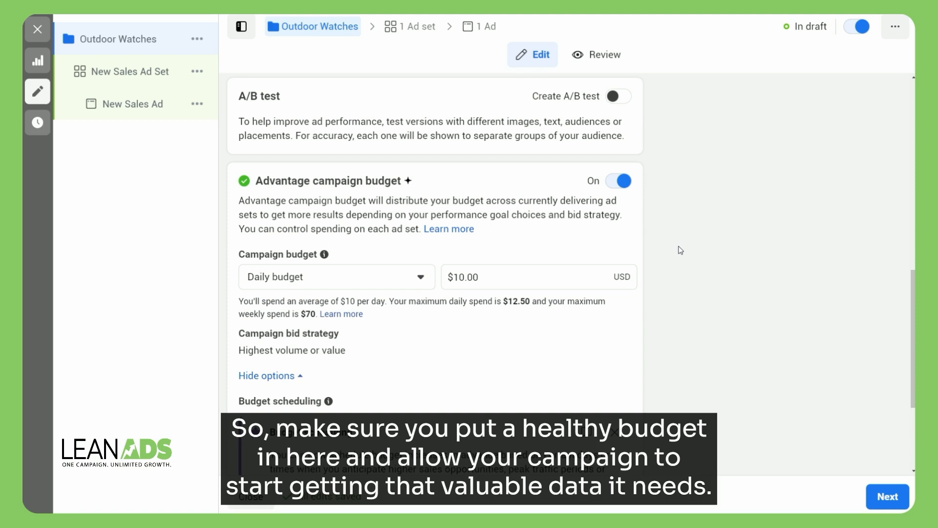
scroll(679, 274, "down", 3)
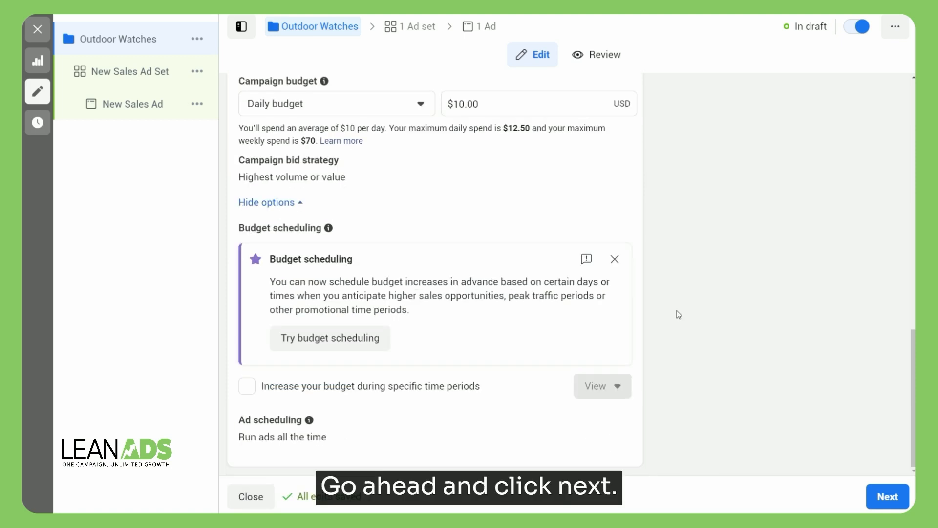
left_click(885, 496)
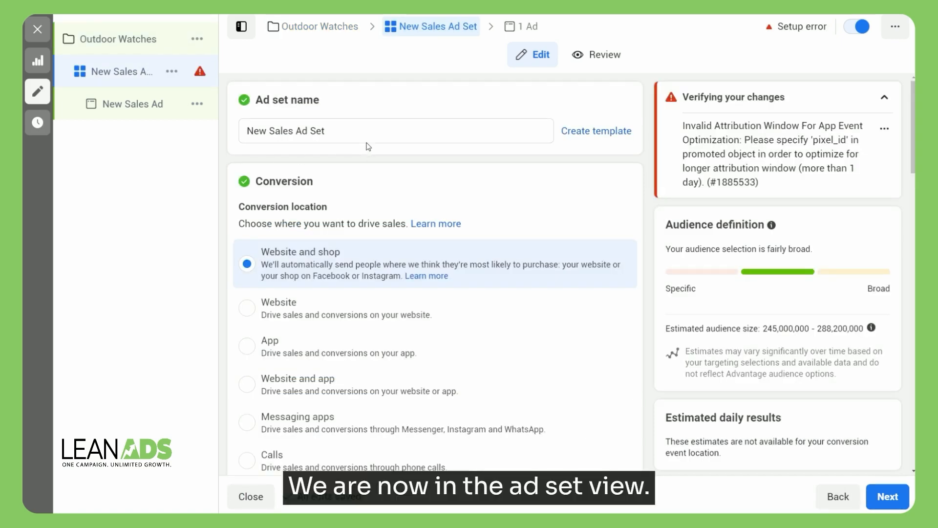
Name the ad set "Beanie Promo - Watch" and set its conversion location to Website.
left_click_drag(348, 131, 228, 137)
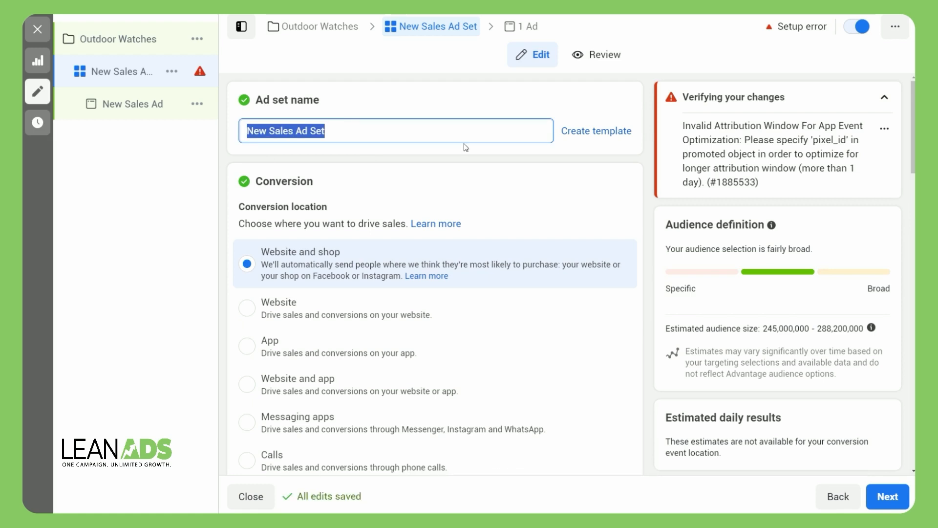
type("Beanie Promo - Watch")
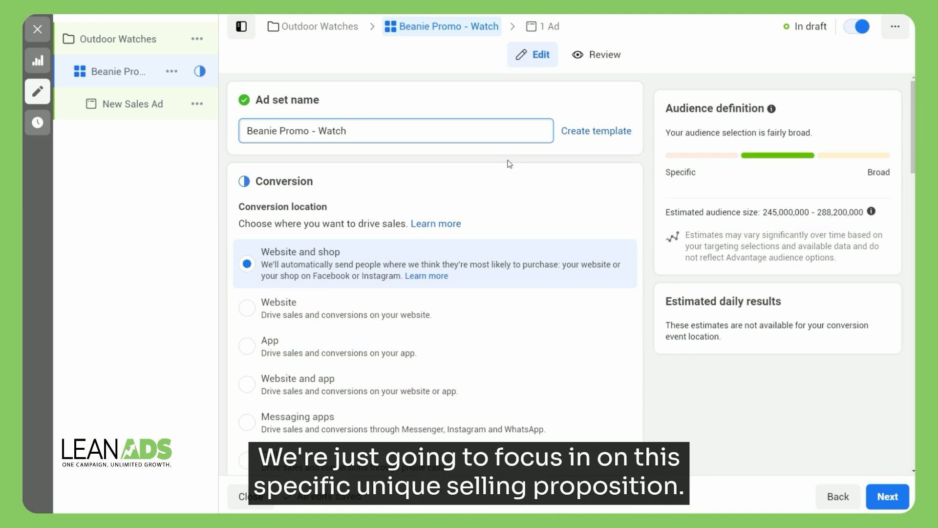
scroll(509, 164, "down", 2)
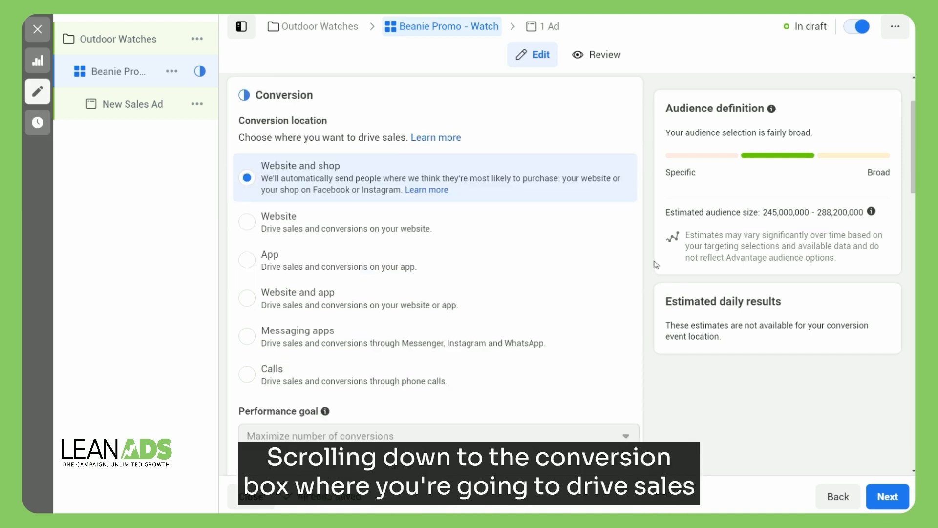
left_click(248, 223)
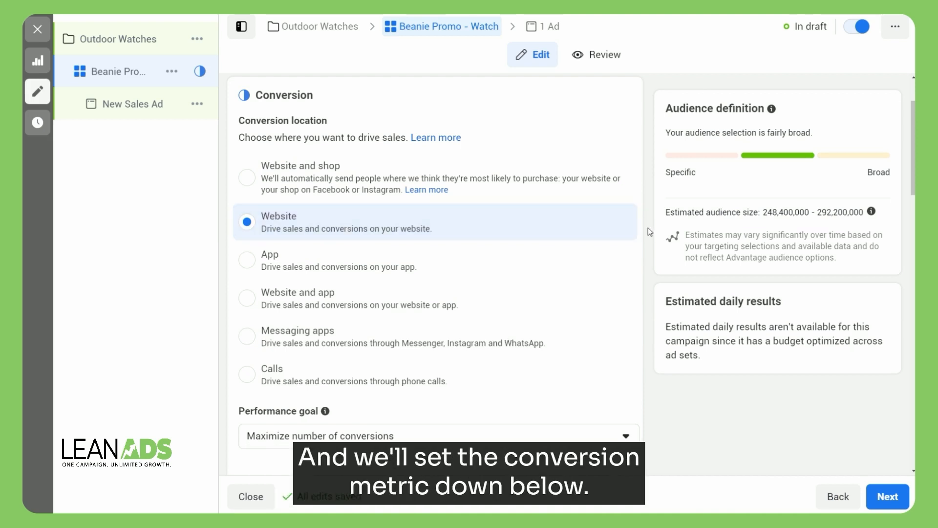
Keeping Maximize number of conversions as the performance goal, select the business's active pixel and Purchase as the conversion event.
scroll(329, 122, "down", 6)
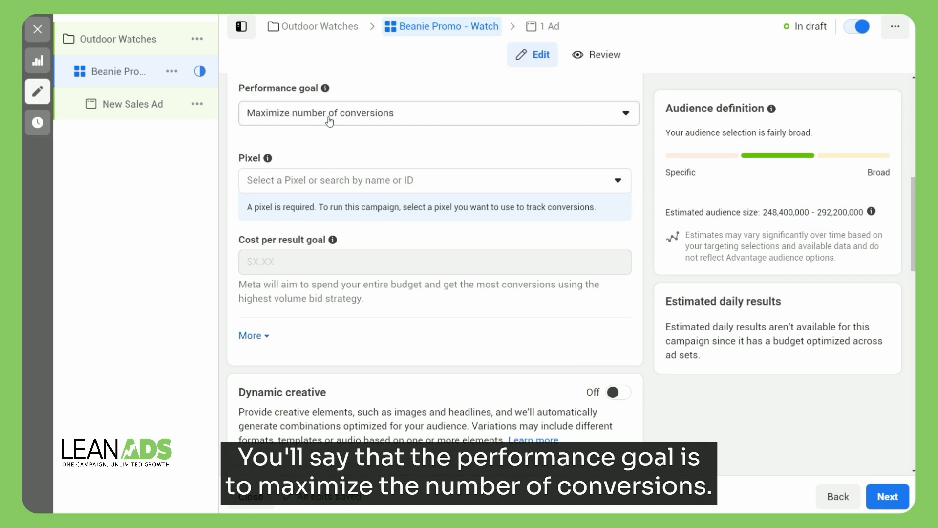
left_click(329, 121)
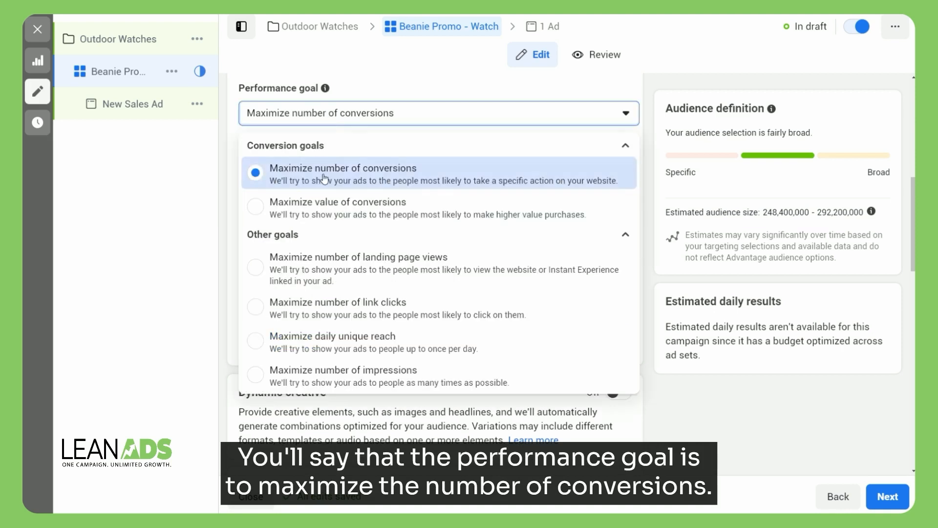
left_click(350, 127)
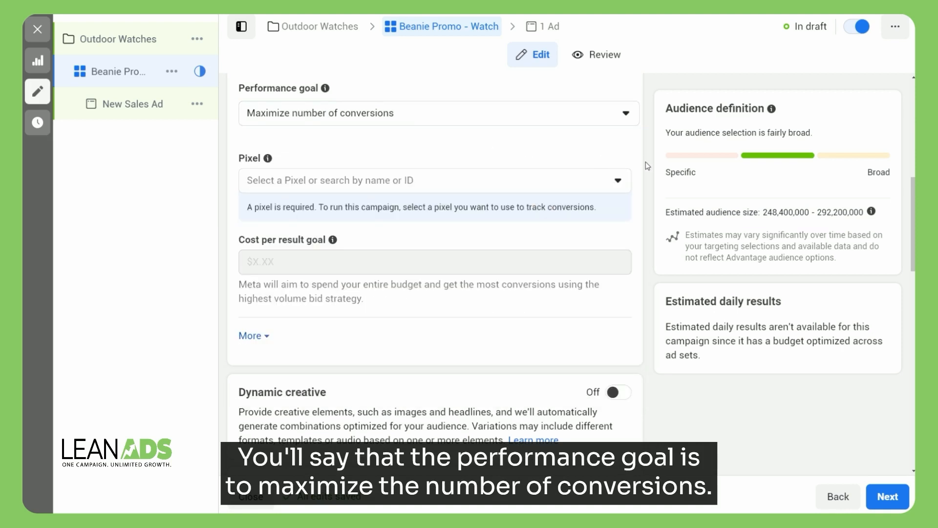
left_click(619, 182)
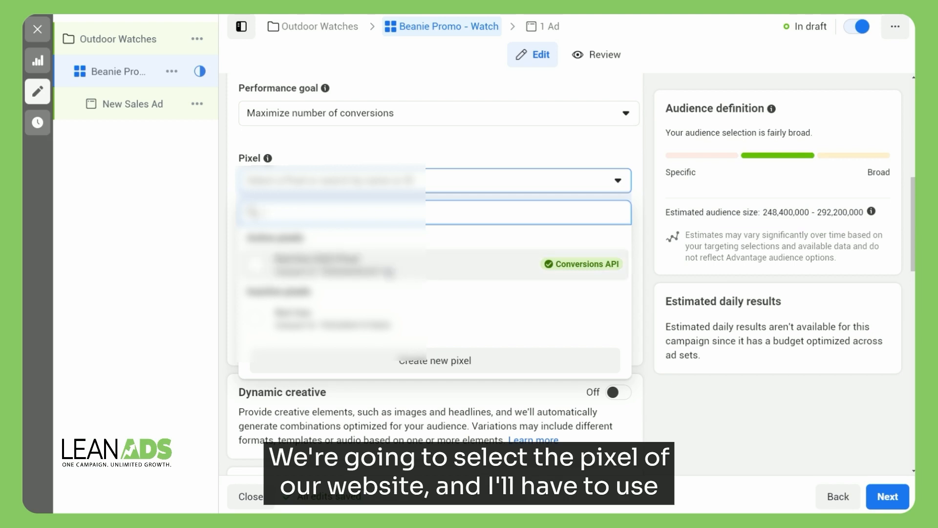
left_click(342, 264)
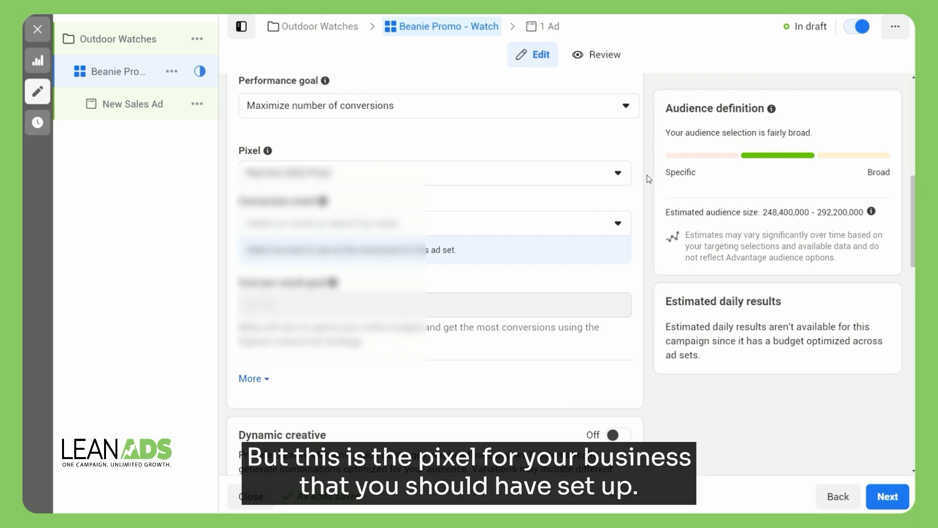
left_click(619, 225)
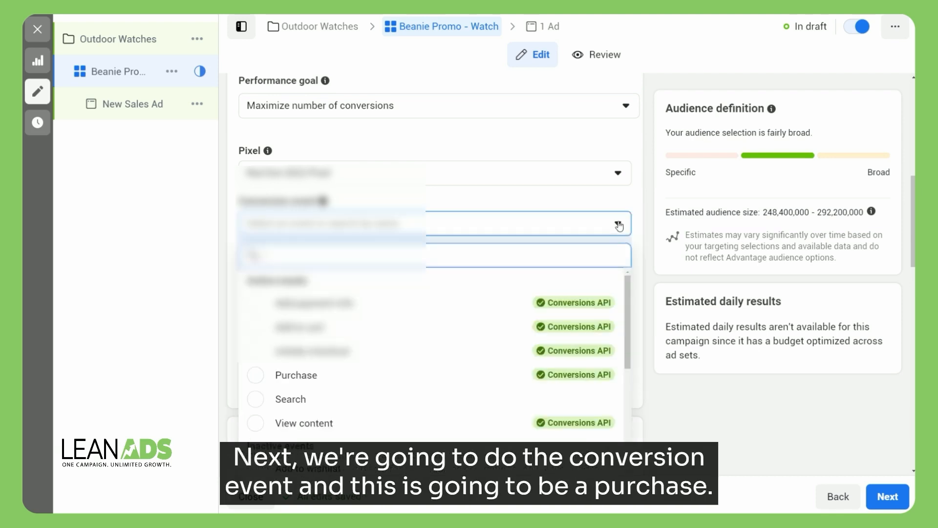
left_click(281, 374)
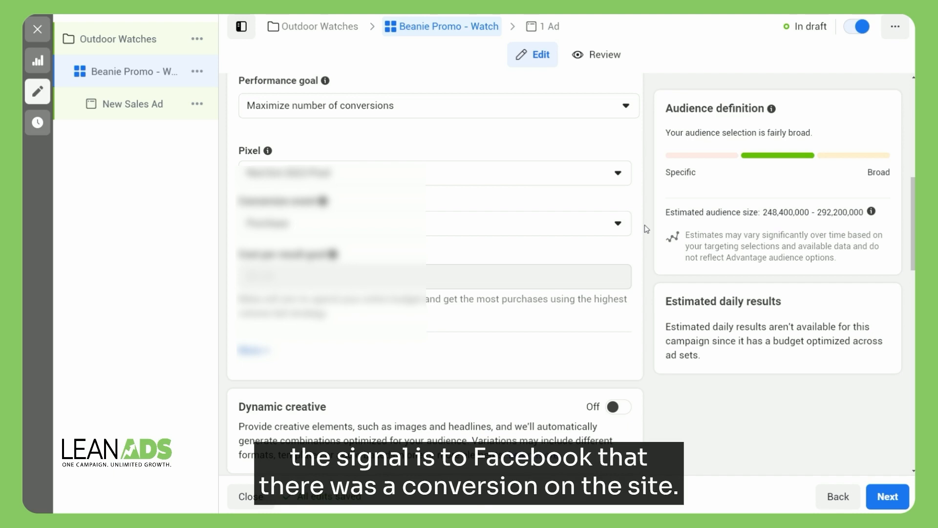
Turn on dynamic creative for the ad set and accept its setup notice.
scroll(646, 229, "down", 6)
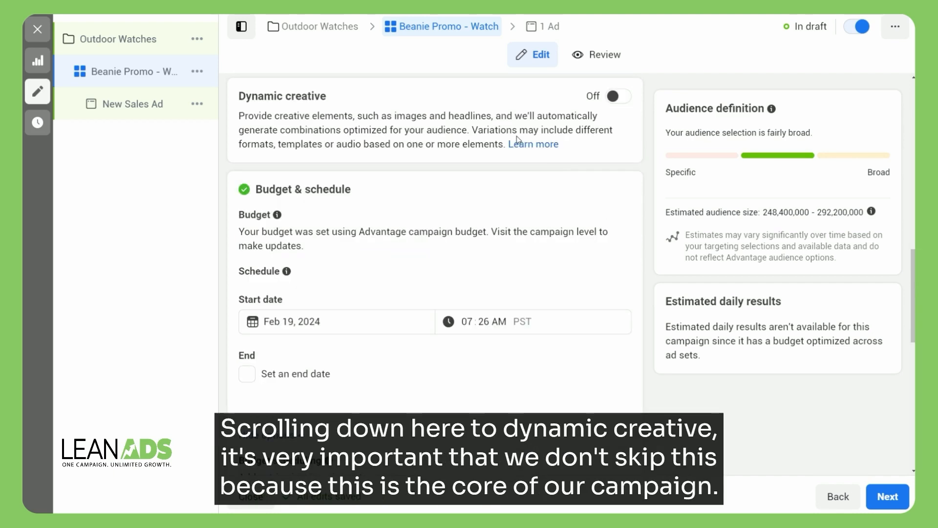
left_click(626, 99)
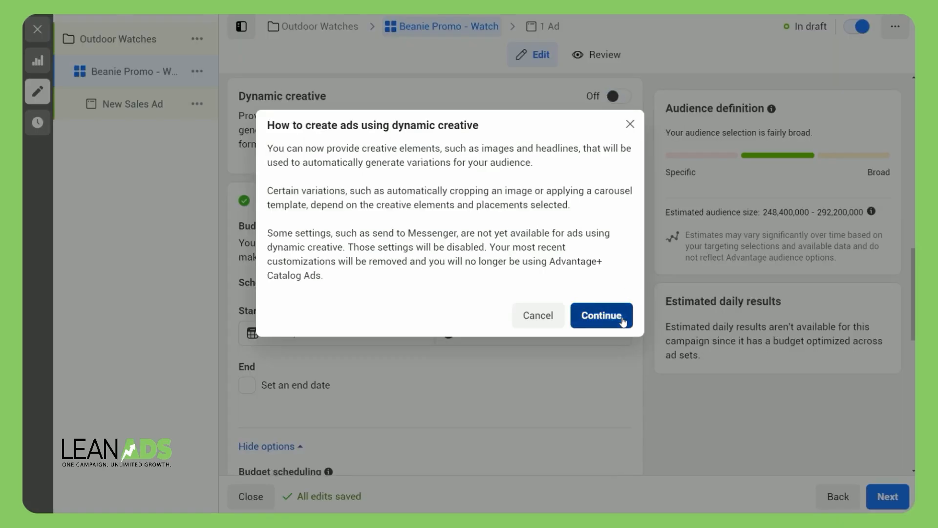
left_click(622, 319)
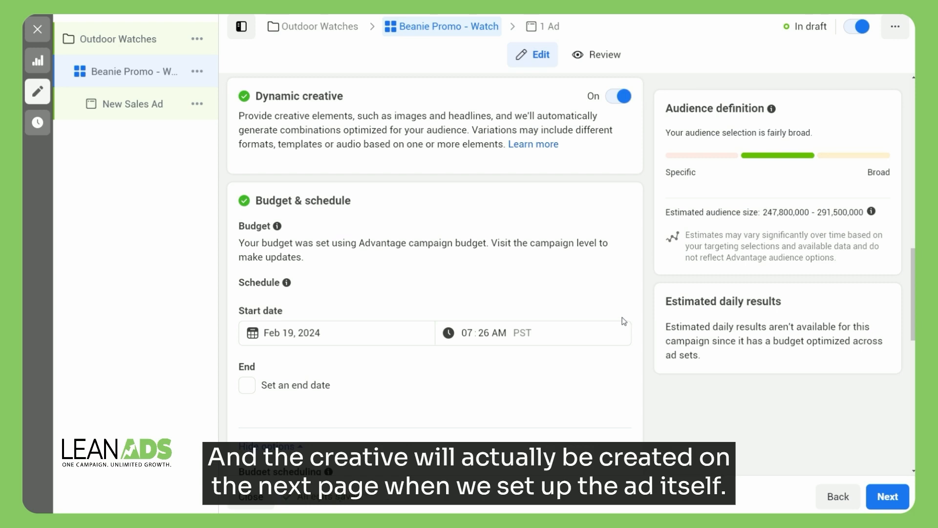
Review the ad set's schedule, expanded audience controls and placements without changing them, and continue to the ad.
scroll(412, 179, "down", 2)
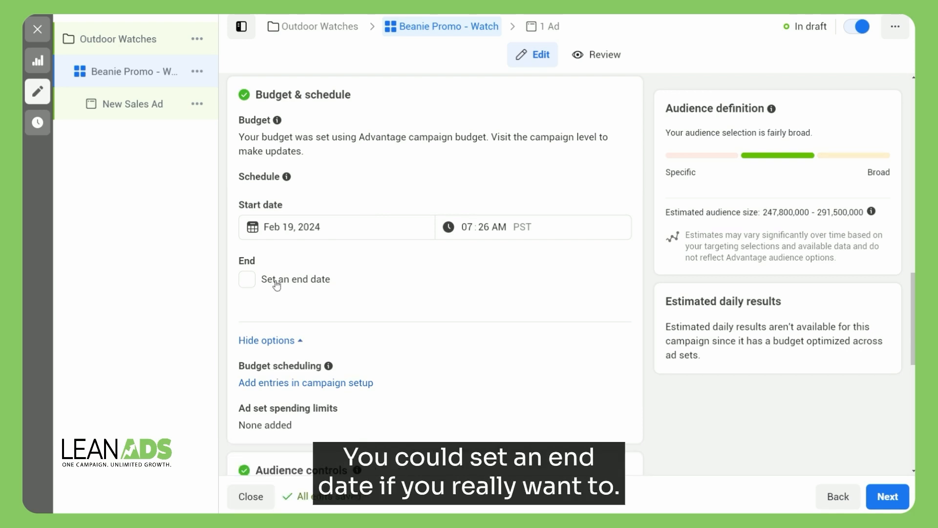
scroll(644, 303, "down", 7)
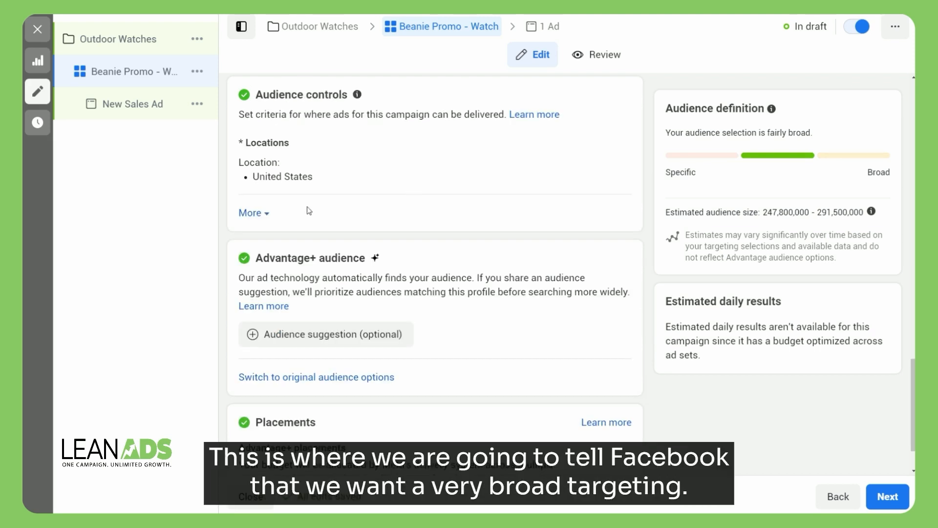
left_click(250, 213)
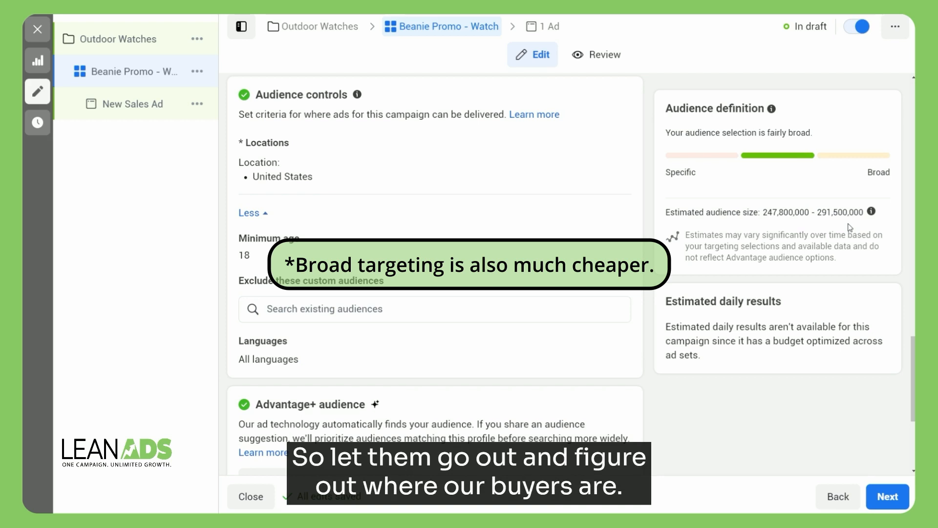
scroll(653, 272, "down", 4)
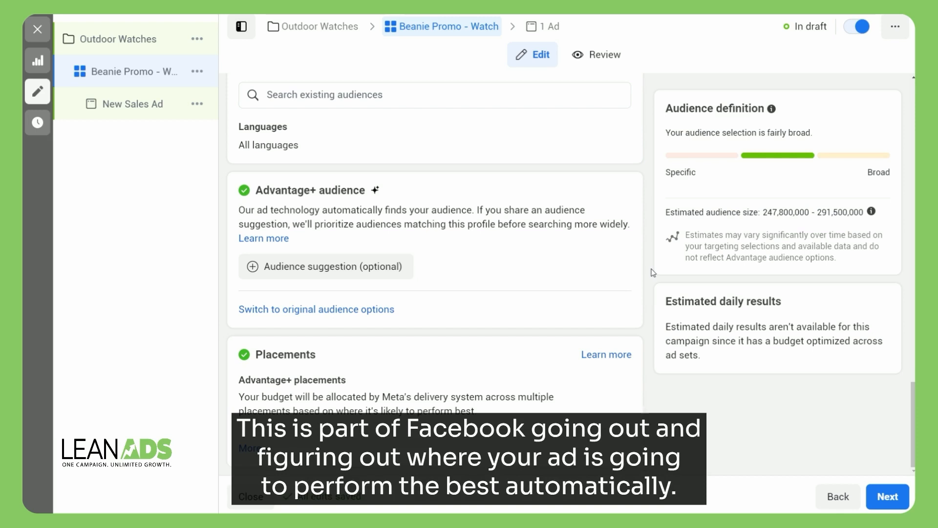
left_click(888, 497)
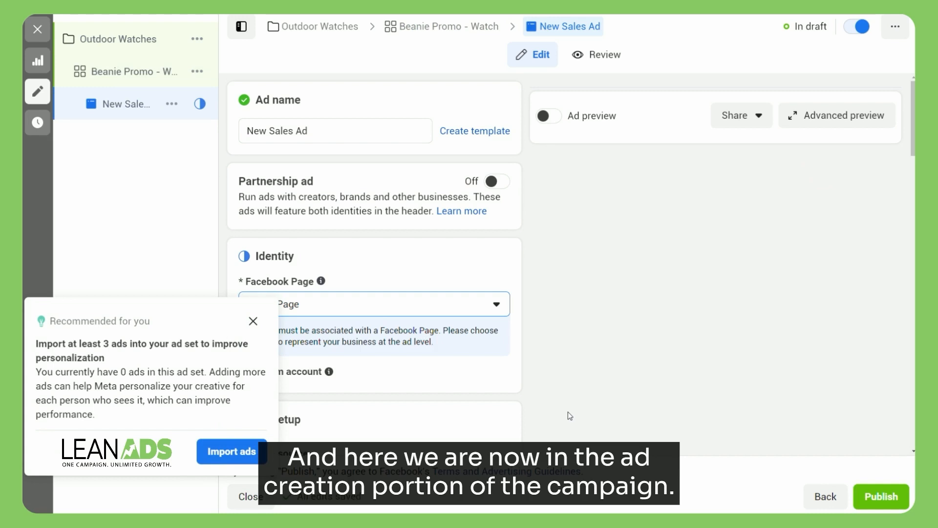
Dismiss the recommendation to import ads and name the ad "Beanie Ad".
left_click(252, 320)
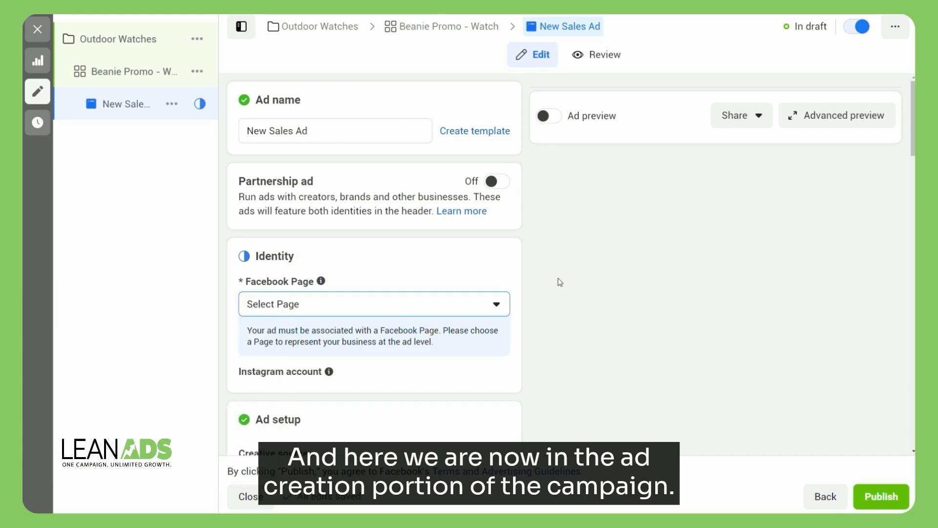
left_click(321, 130)
key("ctrl+a")
key("BackSpace")
type("B")
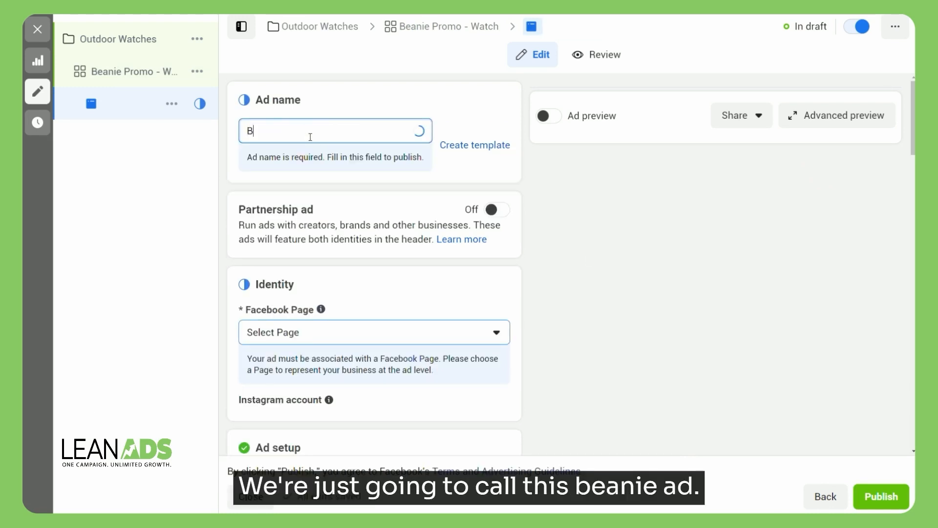
type("eanie Ad")
left_click(535, 200)
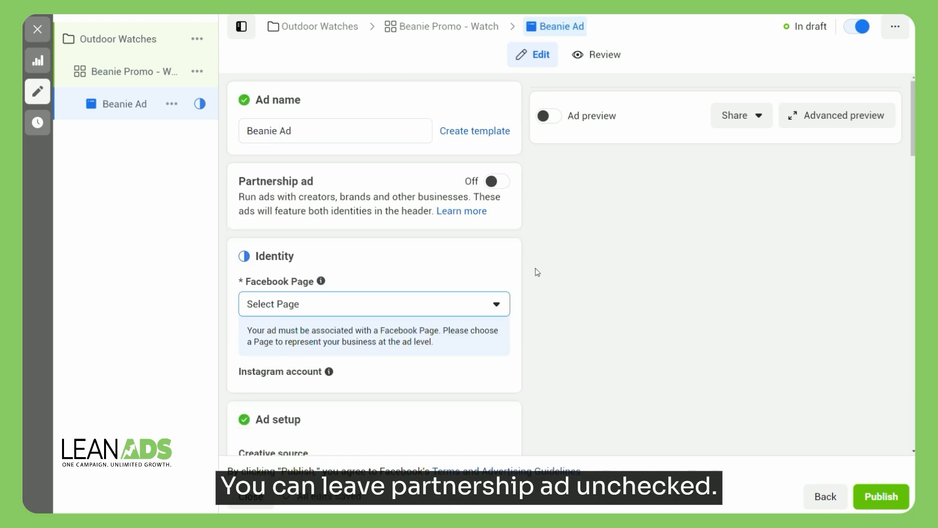
Select the brand's Facebook Page and Instagram account as the ad's identity, leaving partnership ads off.
left_click(498, 304)
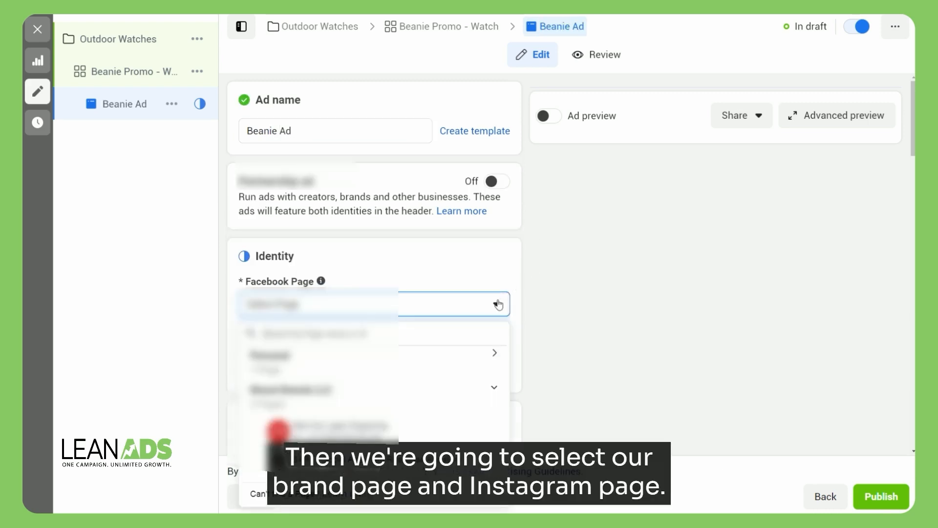
left_click(387, 431)
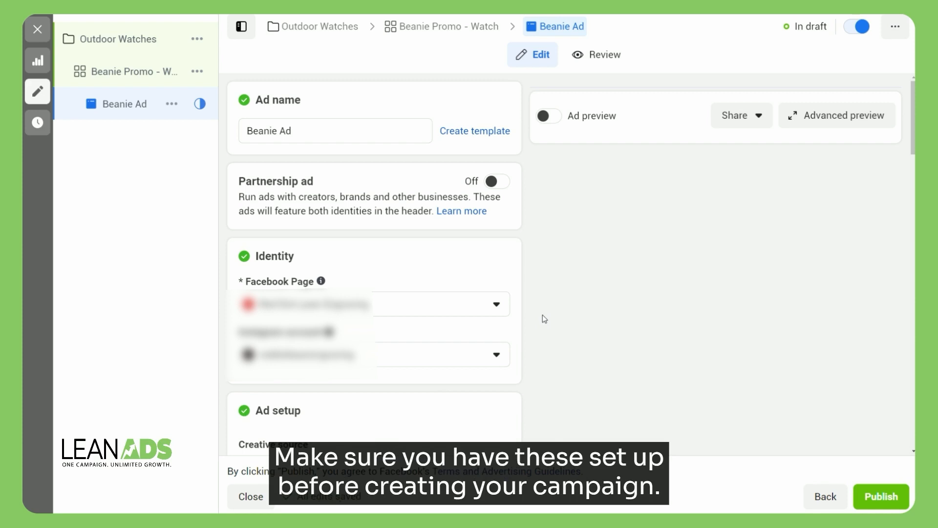
scroll(544, 318, "down", 5)
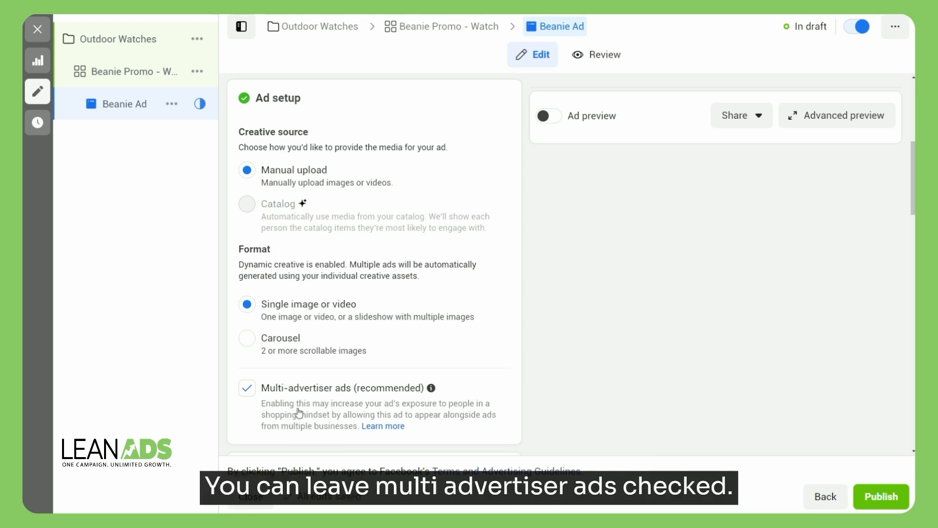
Keep the single image or video format and add the three 1080 × 1080 outdoor watch images as the ad's media.
scroll(555, 300, "down", 8)
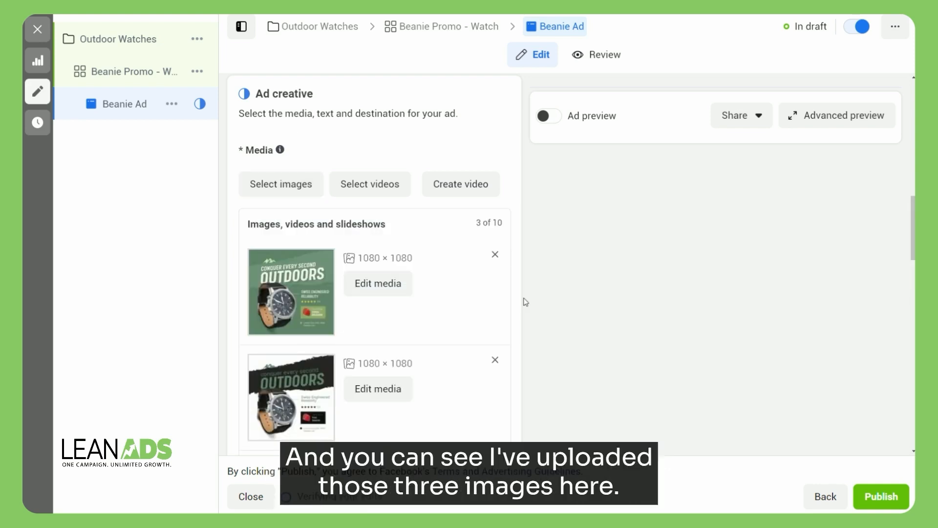
scroll(522, 318, "down", 2)
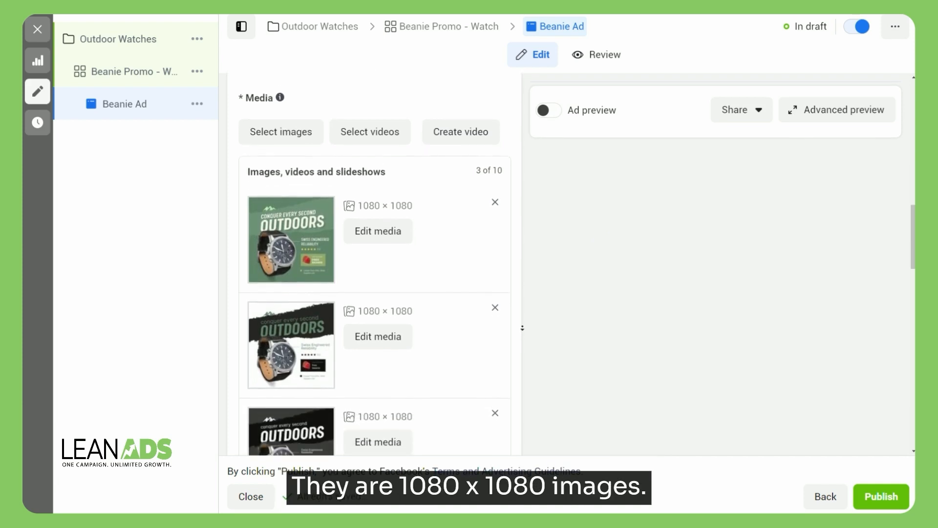
scroll(523, 328, "down", 3)
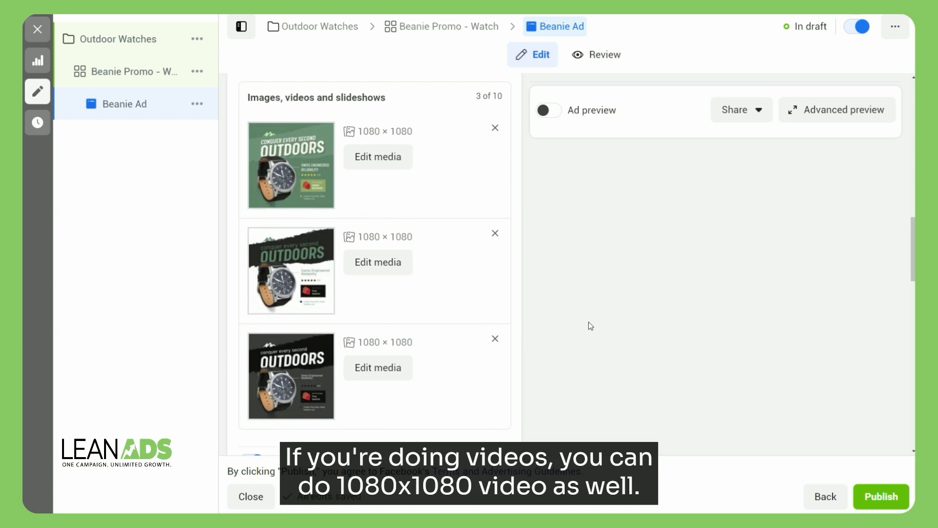
Enter two primary texts about the watches and free beanie, with headlines "Elevate Your Journey - Claim Your Free Beanie!" and "Unmatched Precision - Adventure Awaits.".
scroll(591, 326, "down", 10)
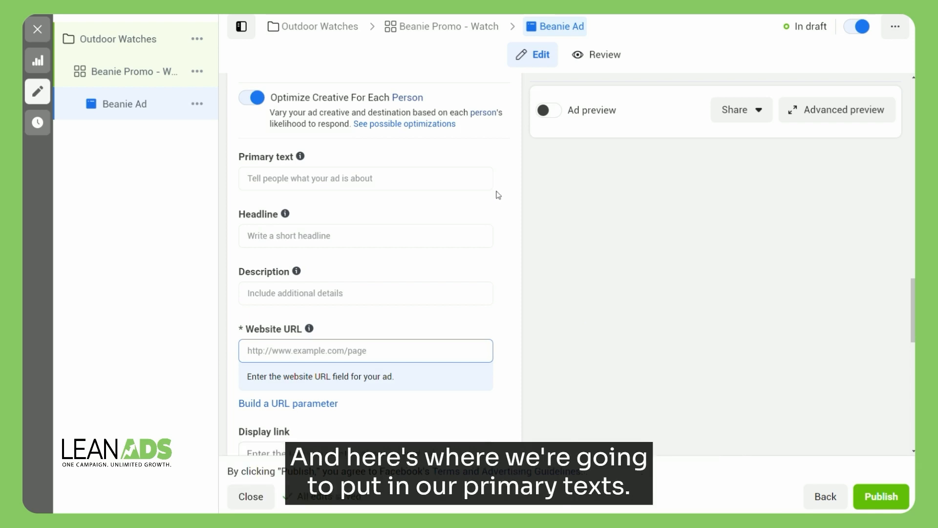
key("alt+Tab")
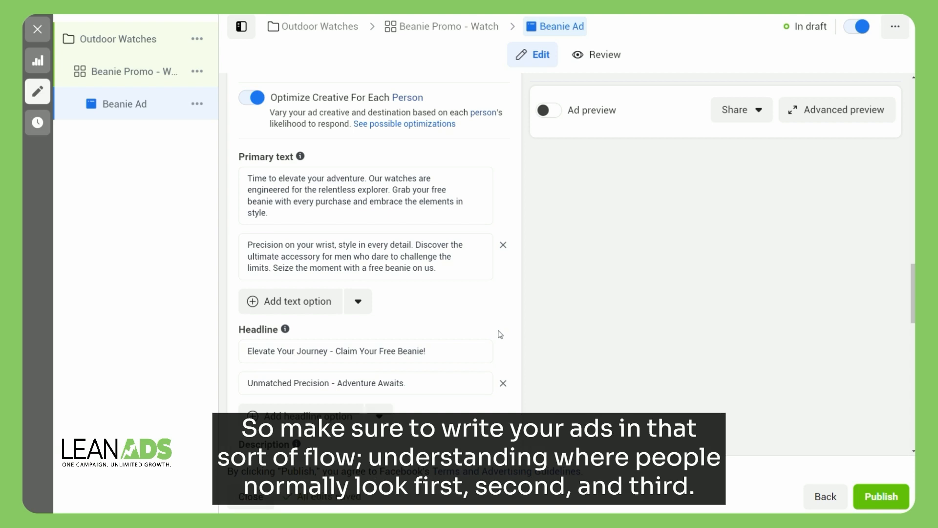
scroll(500, 334, "down", 7)
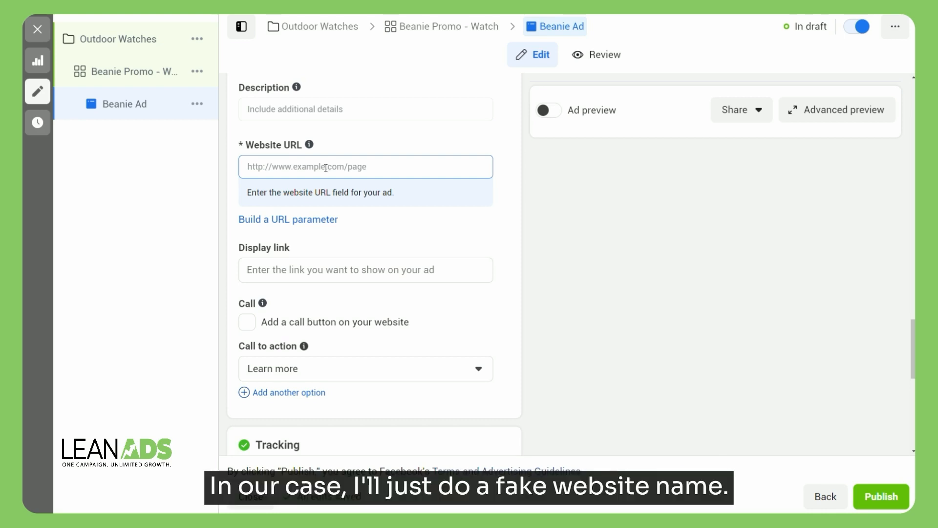
type("www.steveoutdoorwatches.com")
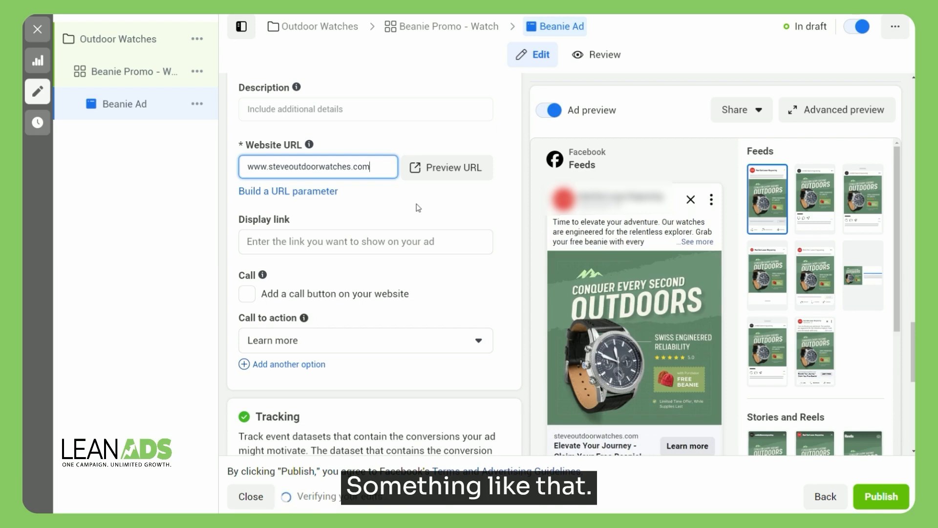
mouse_move(667, 187)
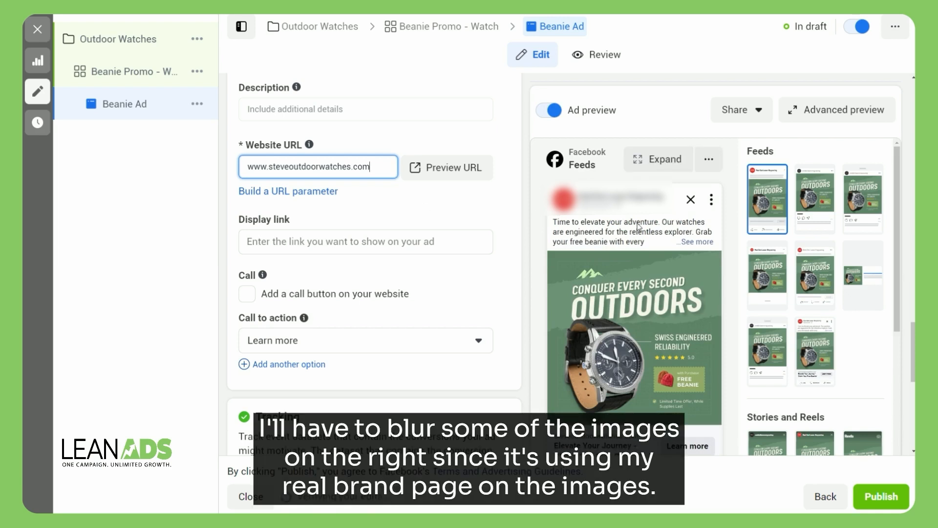
left_click(731, 184)
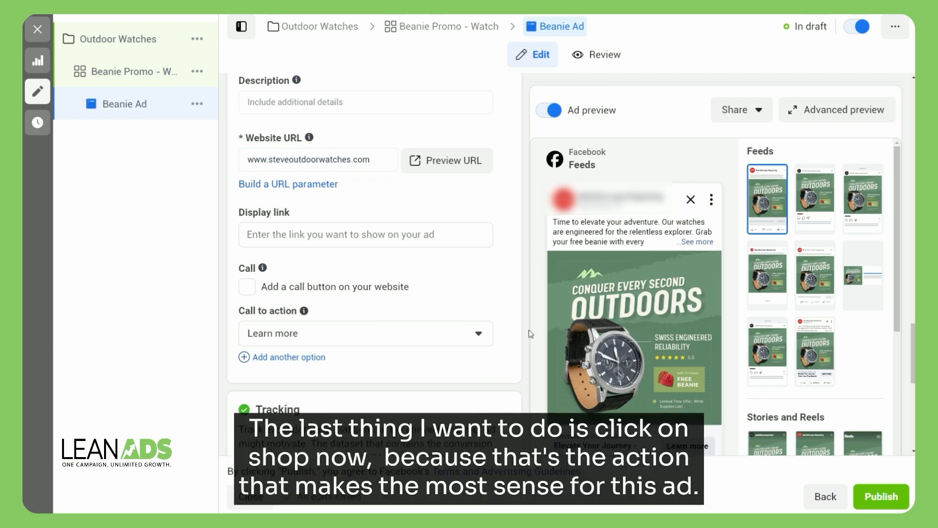
Set the ad's call to action to Shop now.
left_click(481, 335)
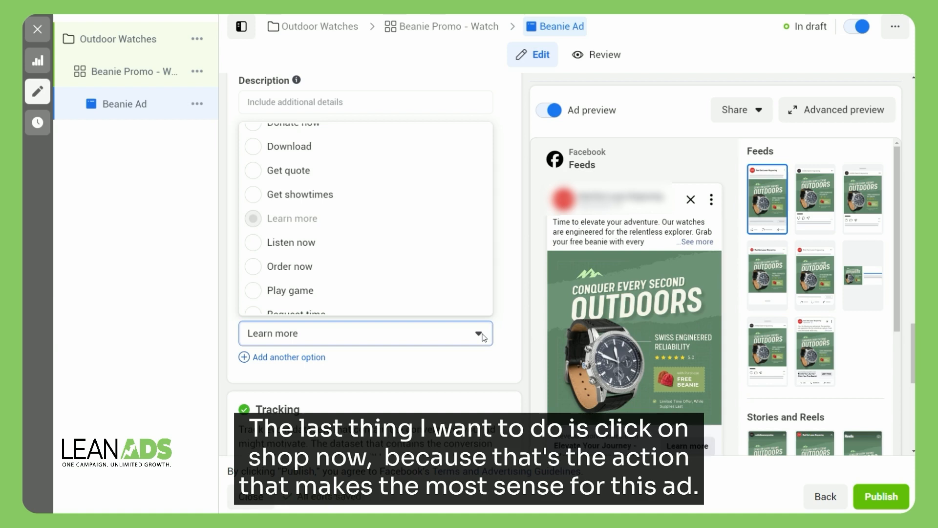
scroll(383, 267, "down", 3)
left_click(386, 269)
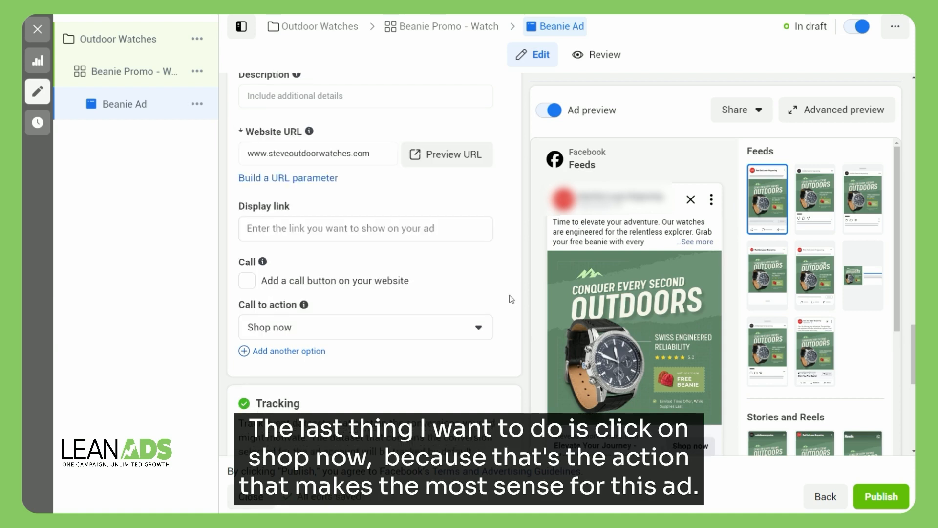
Close the ad editor without publishing and go from the Outdoor Watches campaign through its Beanie Promo - Watch ad set to its ad.
scroll(511, 299, "down", 5)
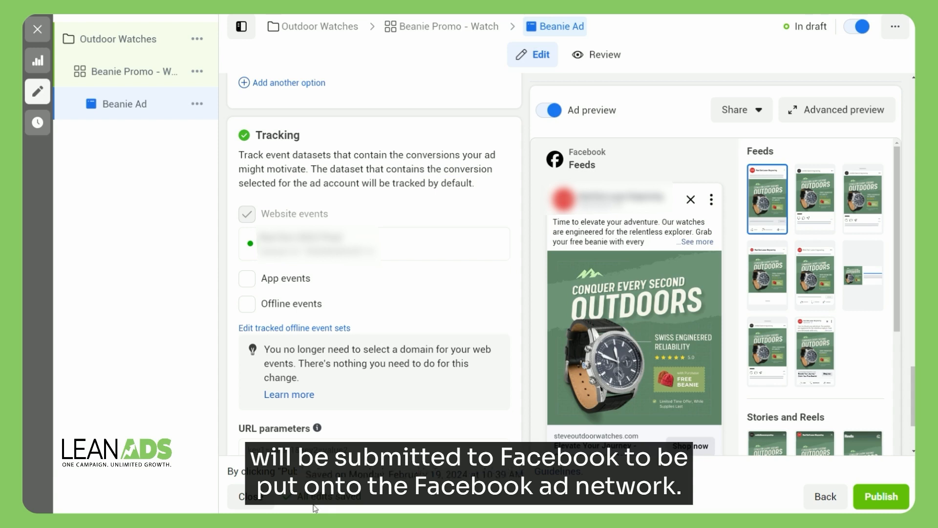
left_click(264, 506)
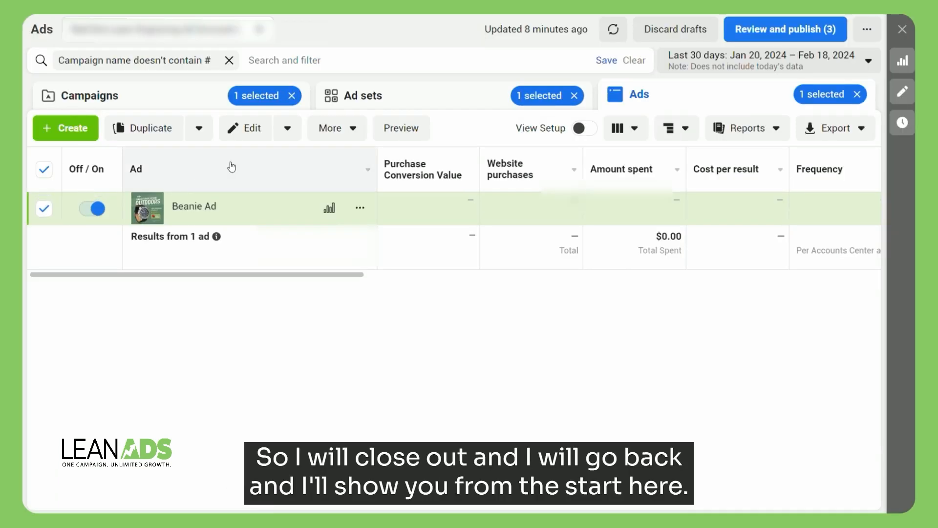
left_click(172, 103)
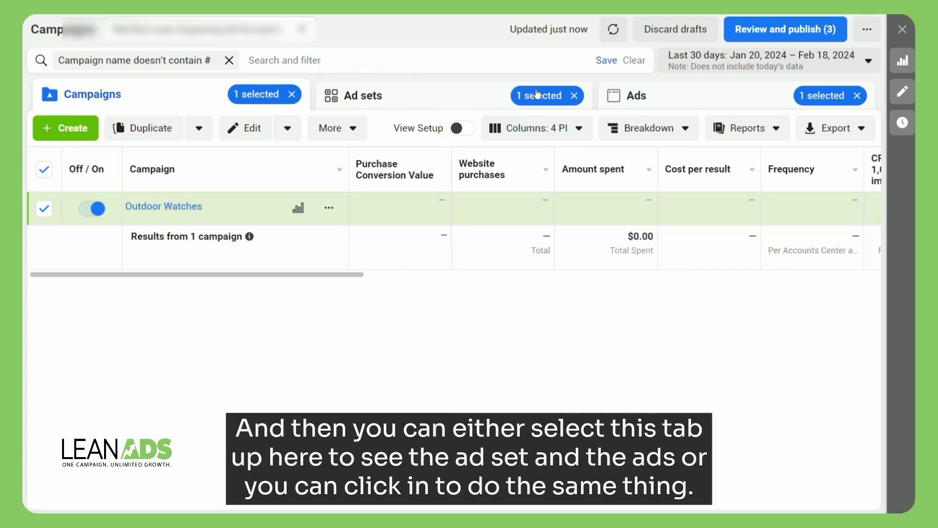
left_click(148, 207)
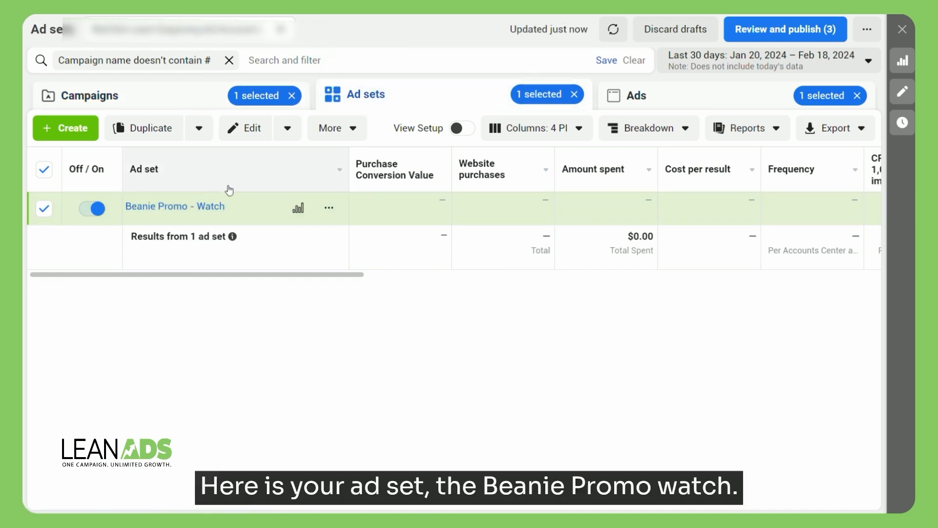
left_click(213, 210)
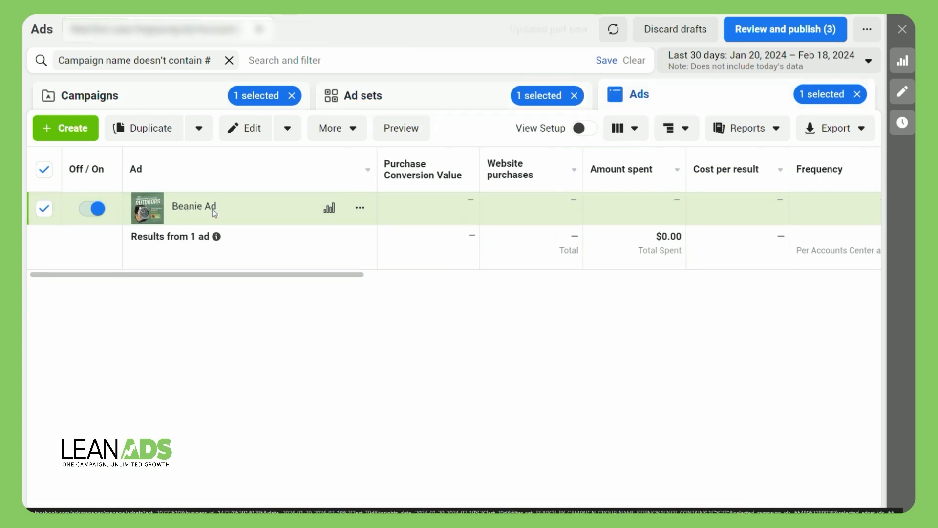